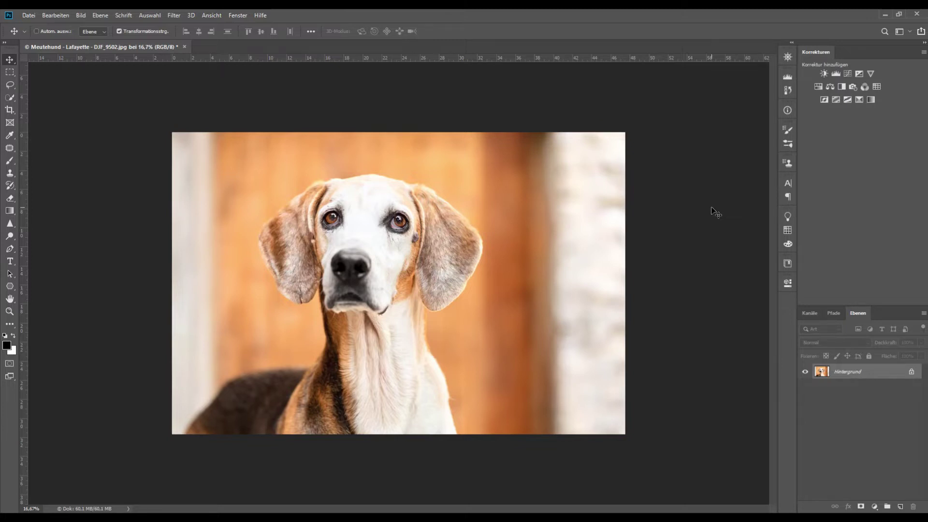
Show the Actions panel from the Fenster (Window) menu to see the existing action sets
click(241, 17)
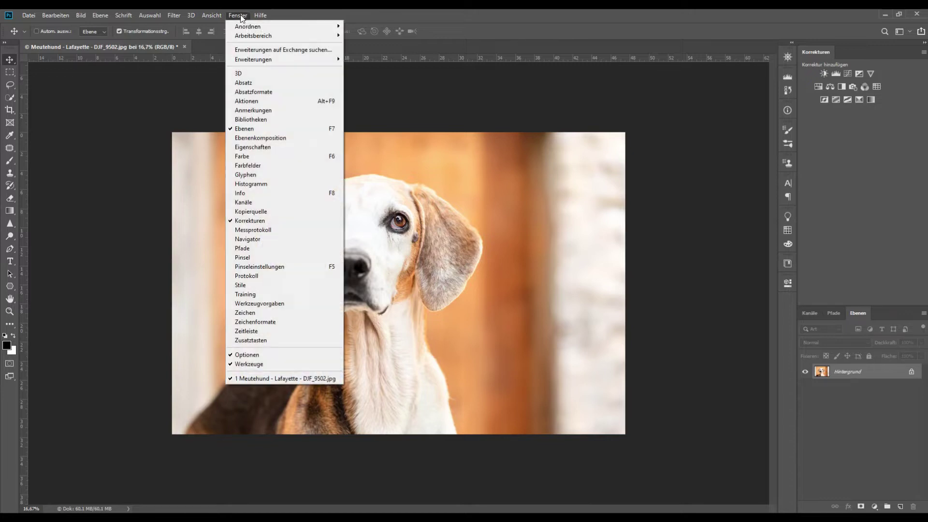
click(256, 102)
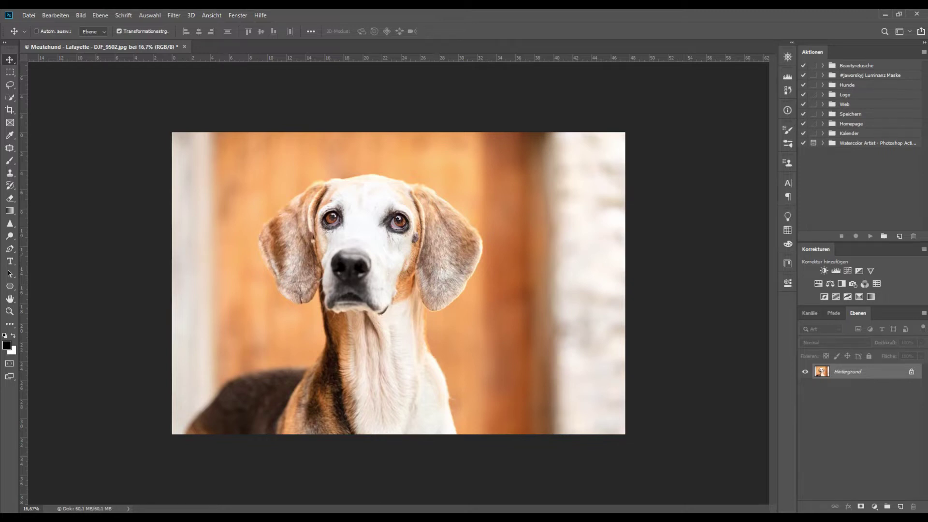
key(super+e)
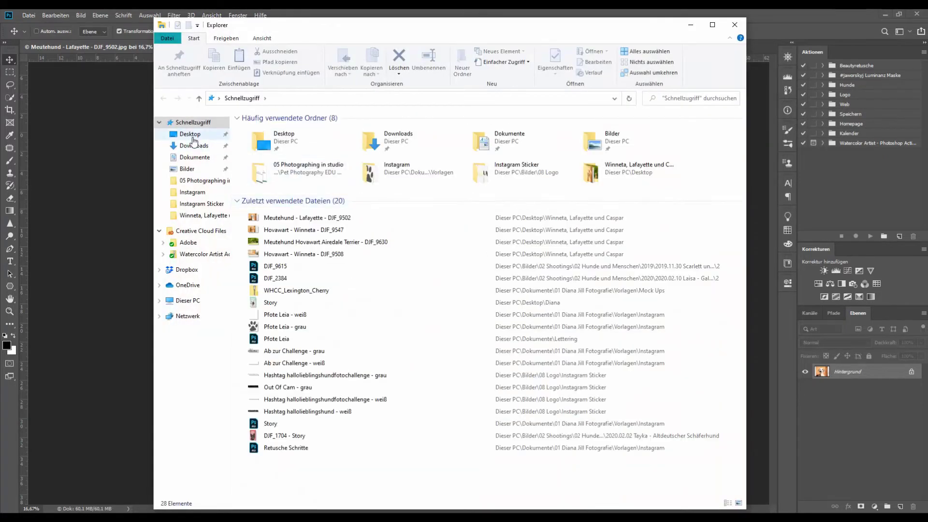
Create a new folder named 'Social Media' on the Desktop in File Explorer
click(191, 135)
click(465, 57)
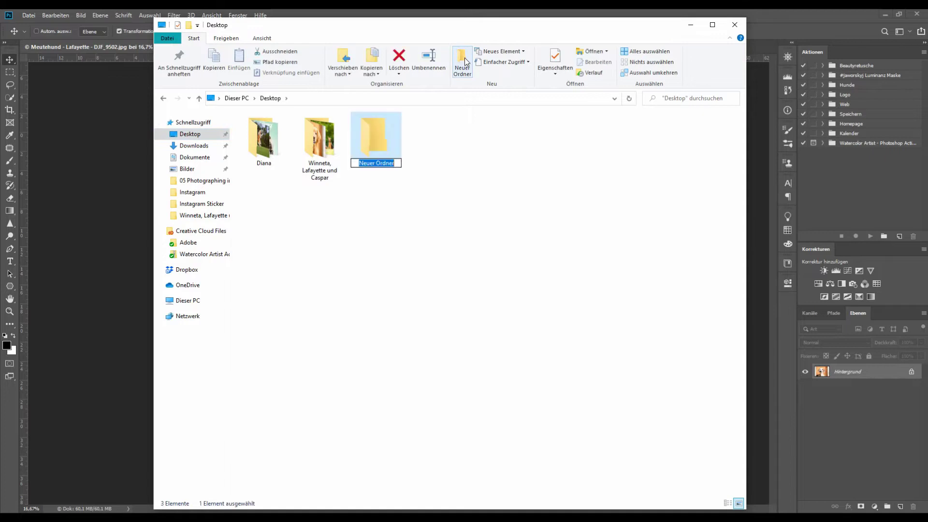
text(Social)
text( Media)
click(471, 161)
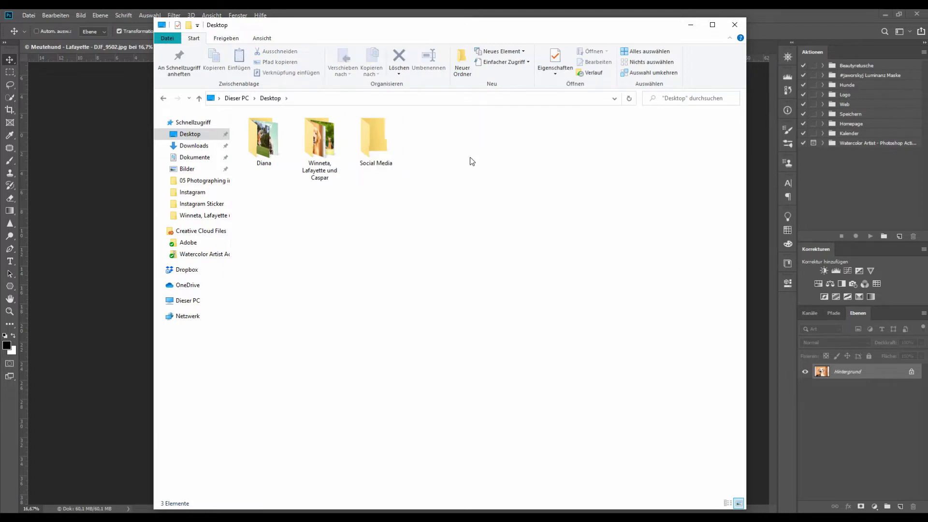
Back in Photoshop, add a new action set named 'Speichern' in the Actions panel
click(747, 173)
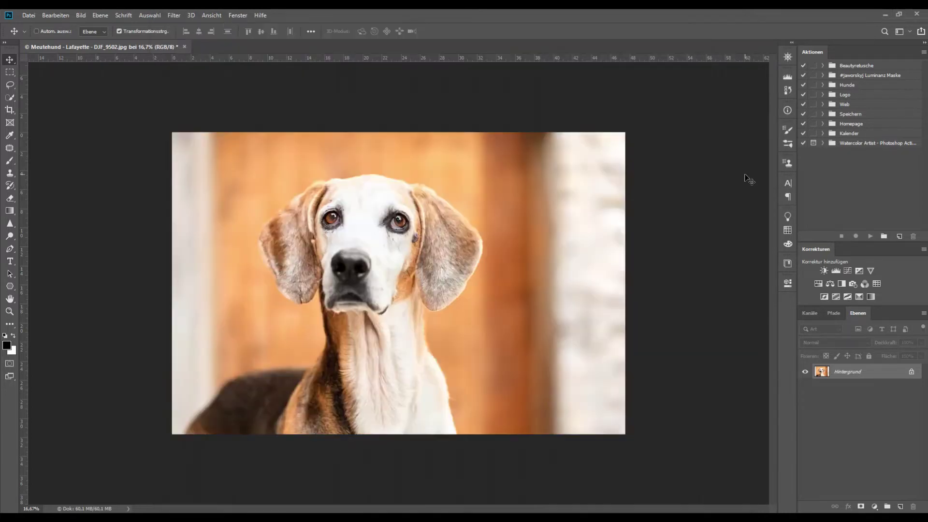
click(883, 236)
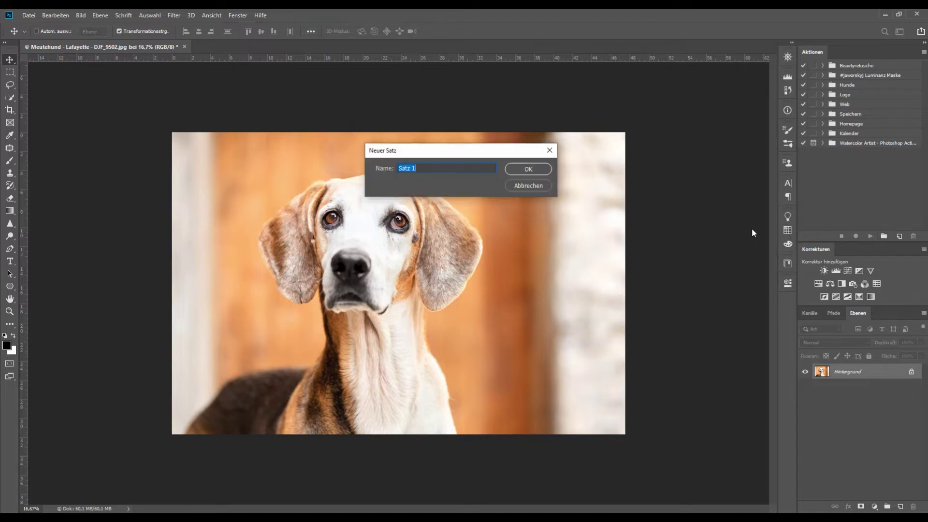
text(Speichern)
click(528, 169)
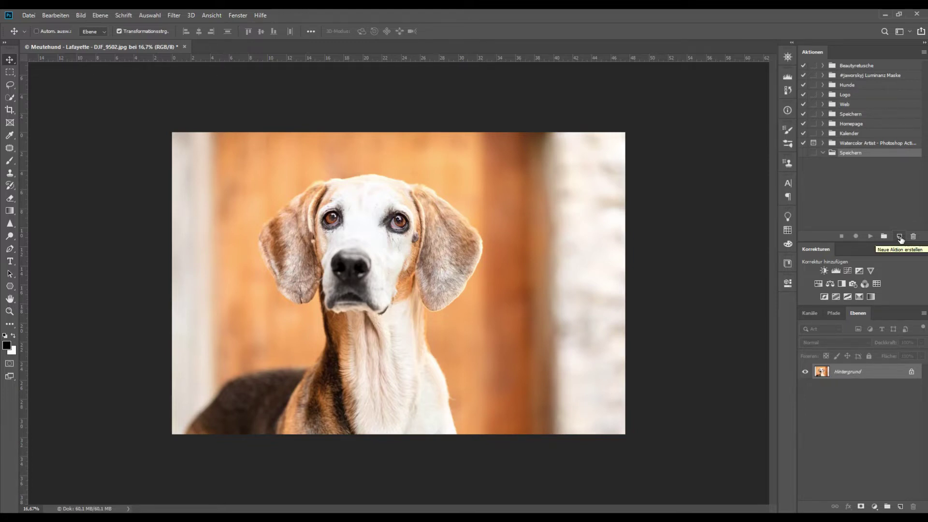
Create a new action named 'Social Media' in the Speichern set with function key F2
click(899, 237)
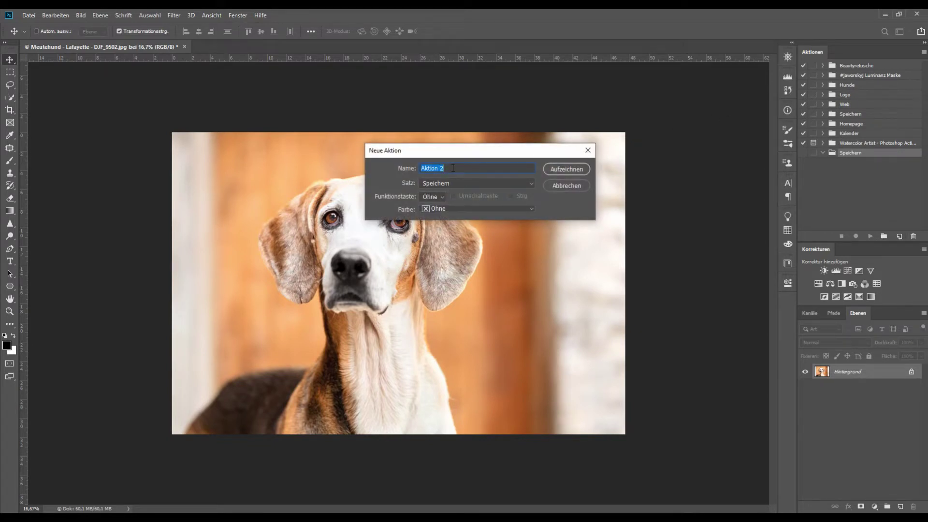
text(S)
text(ocial)
key(BackSpace)
key(BackSpace)
key(BackSpace)
text(al Me)
text(dia)
click(443, 195)
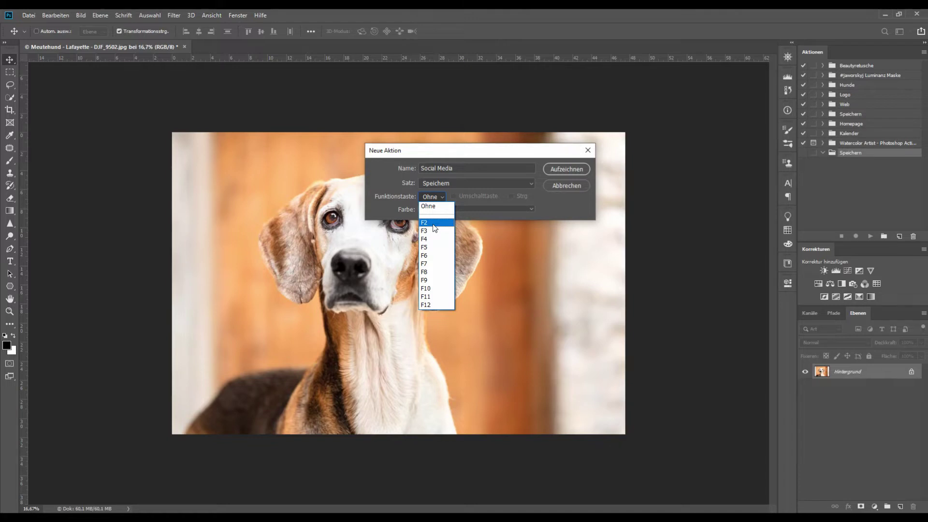
click(434, 225)
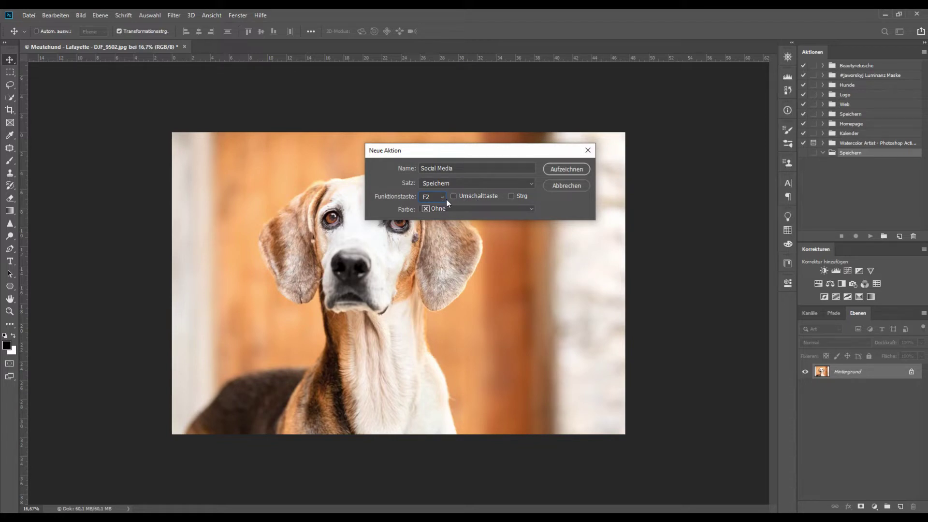
Resolve the F2 shortcut conflict with Strg+F2, colour the action green, and start recording
click(560, 170)
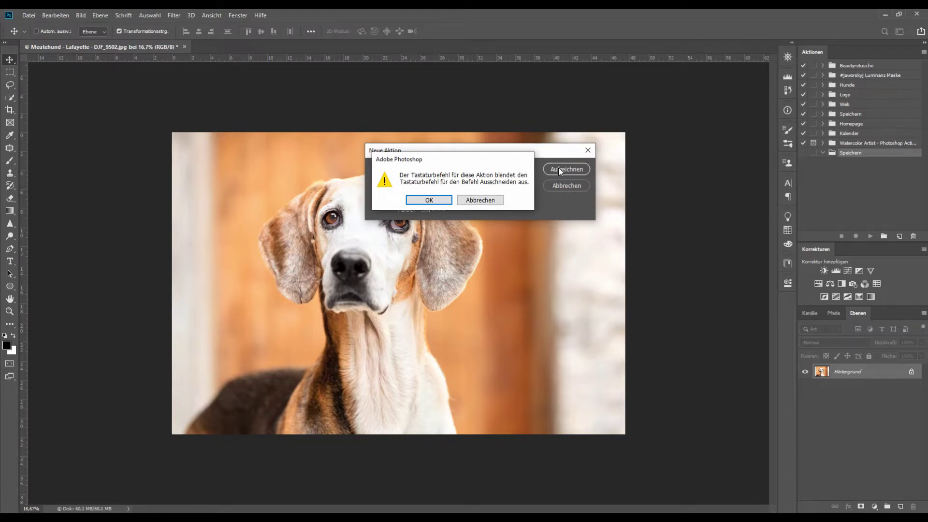
click(496, 202)
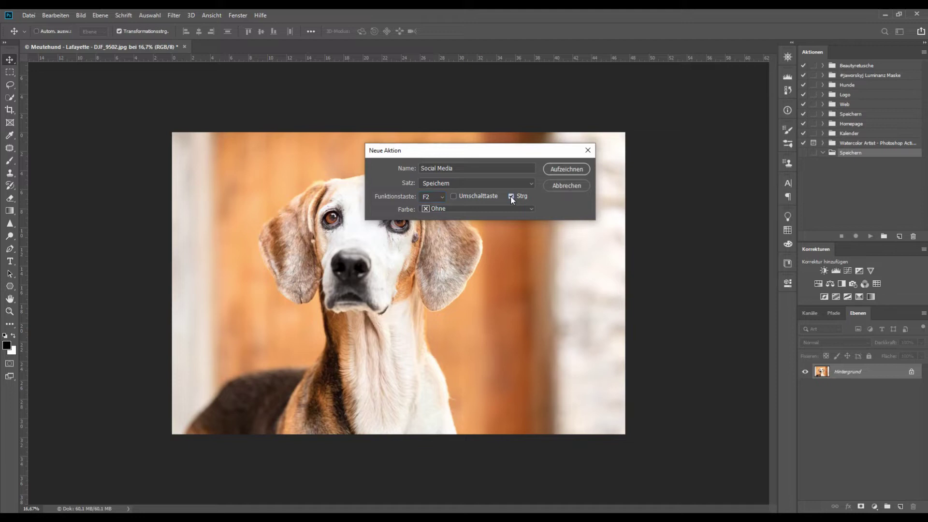
click(510, 208)
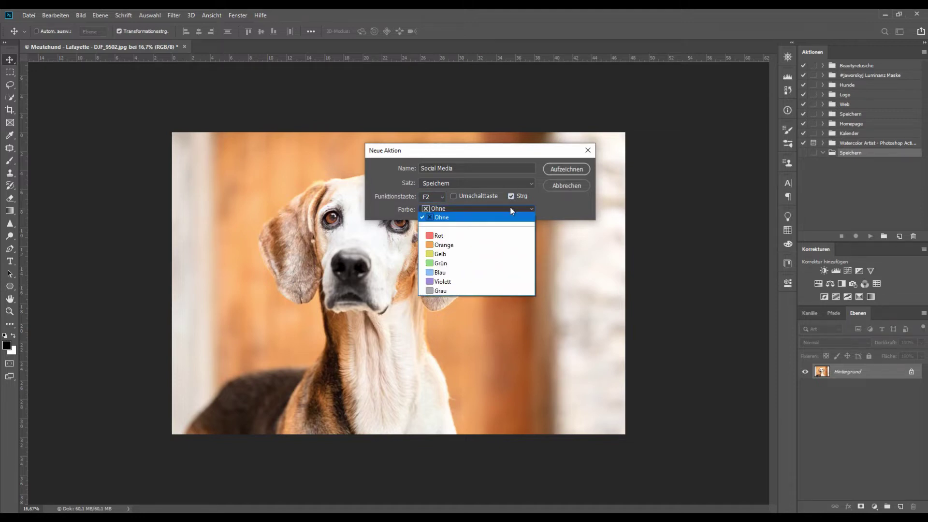
click(467, 264)
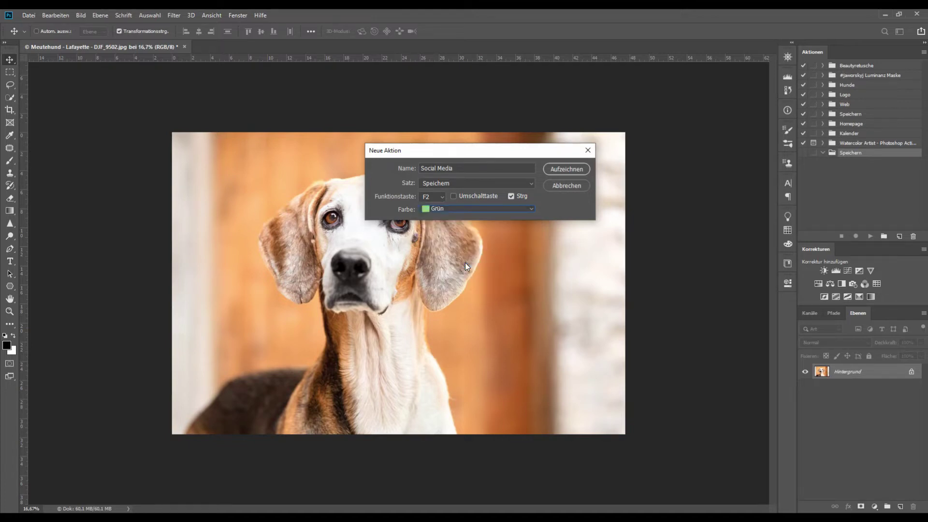
click(565, 170)
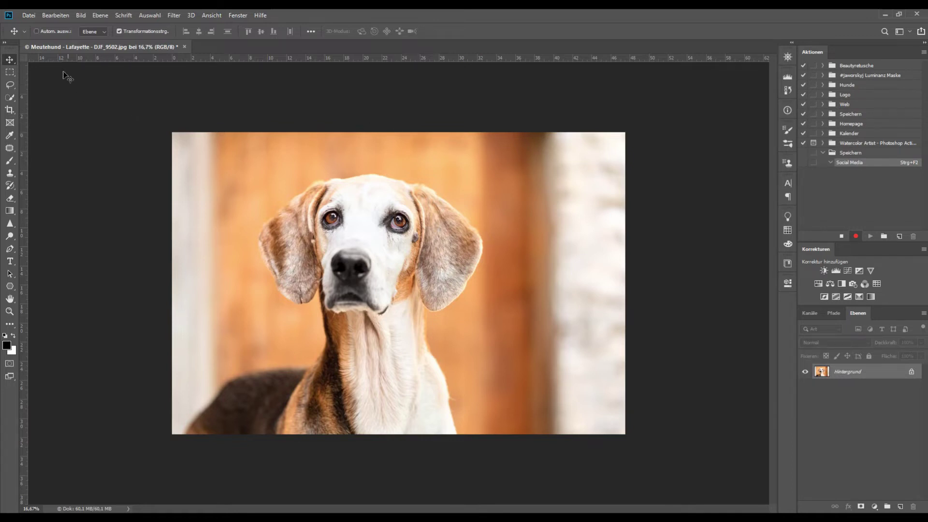
Record a Bild einpassen (Fit Image) step limiting the photo to 2048 × 2048 pixels
click(29, 15)
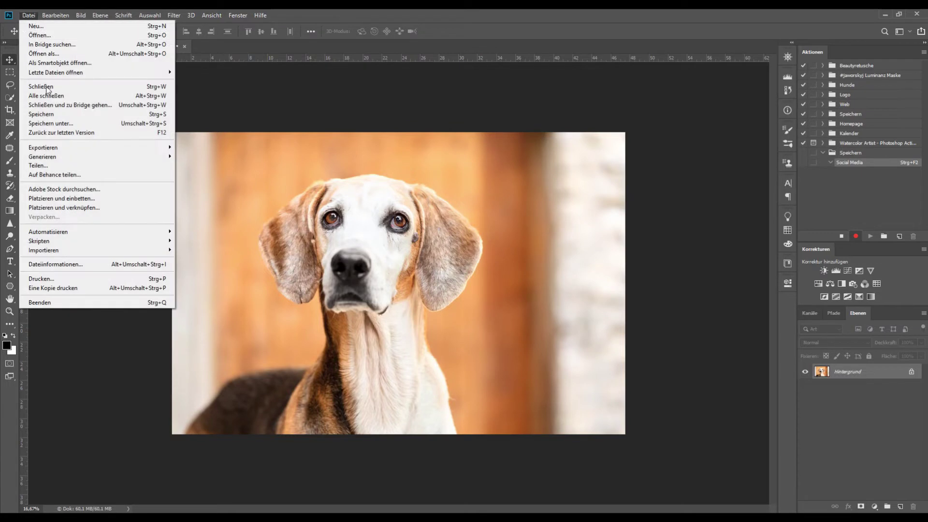
mouse_move(48, 231)
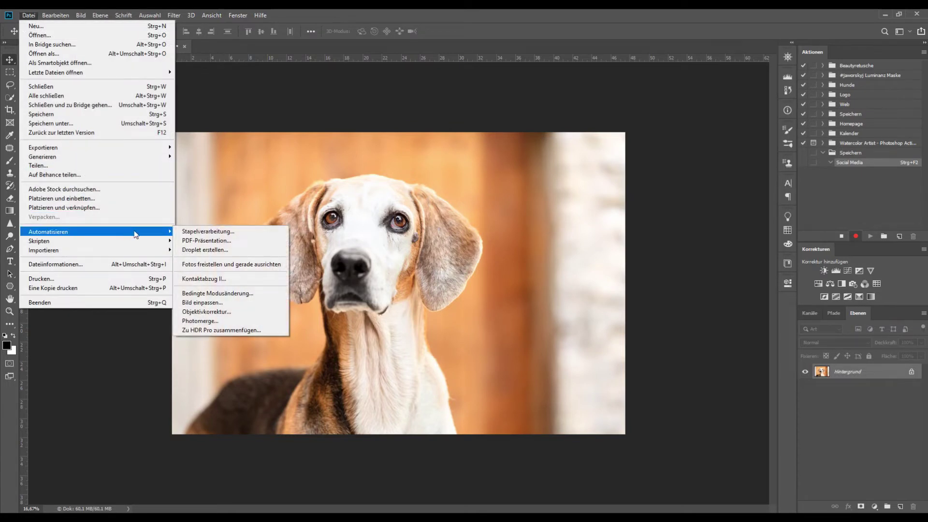
click(219, 303)
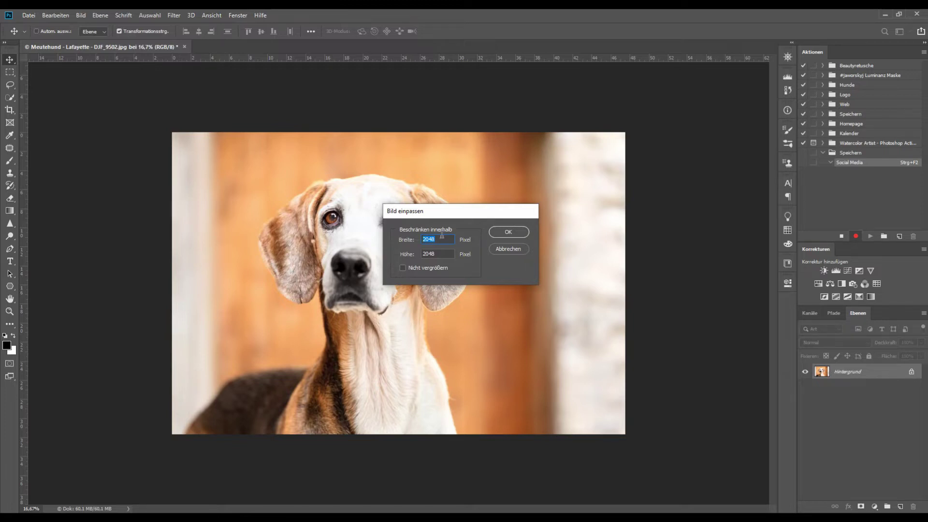
text(1500)
key(Tab)
drag(440, 238, 421, 239)
text(20)
key(Tab)
click(497, 234)
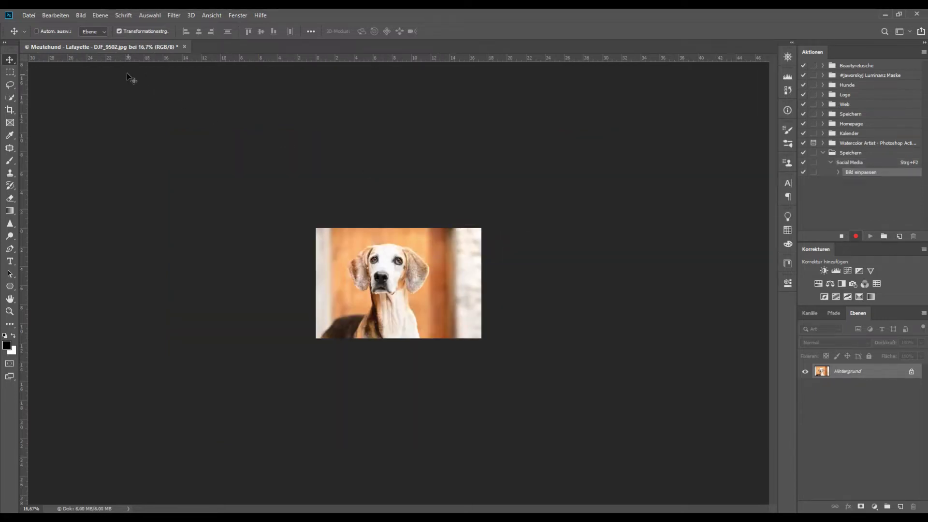
Save the dog photo as a JPEG in the Desktop's Social Media folder, then close it
click(29, 16)
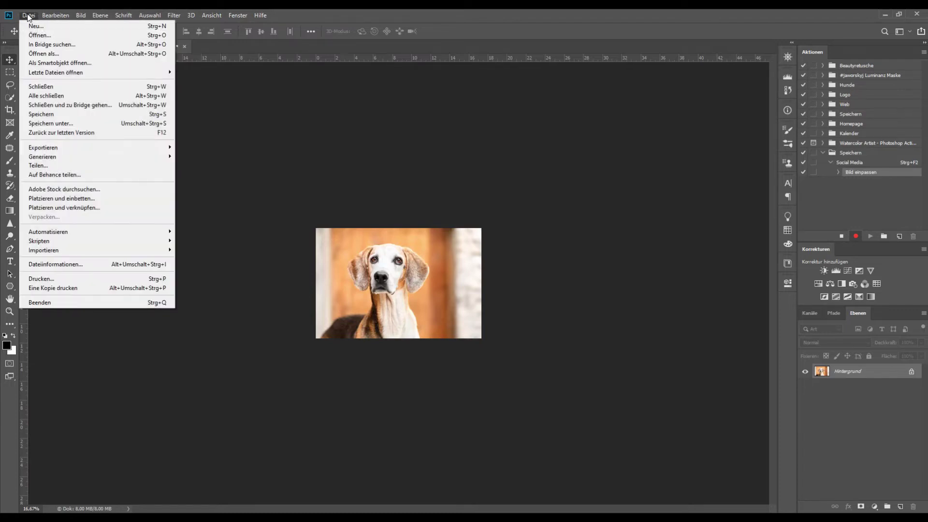
click(83, 123)
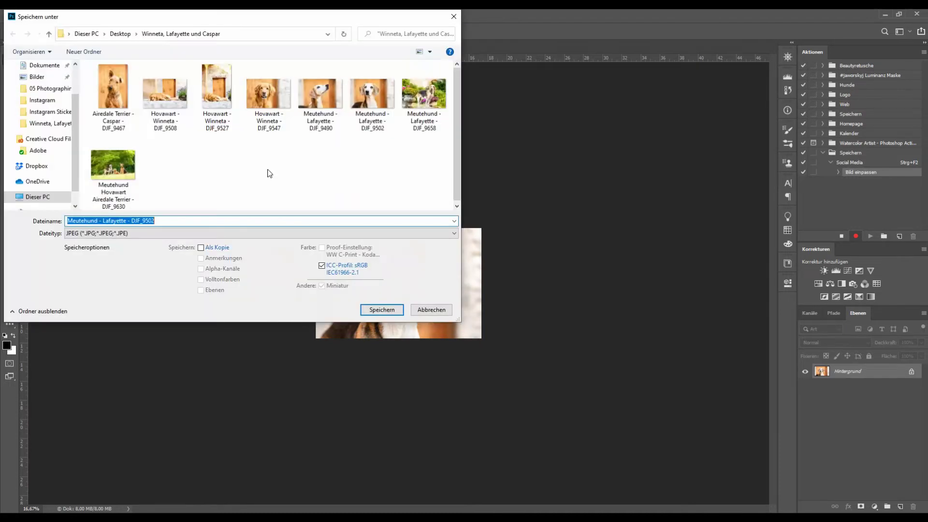
click(120, 33)
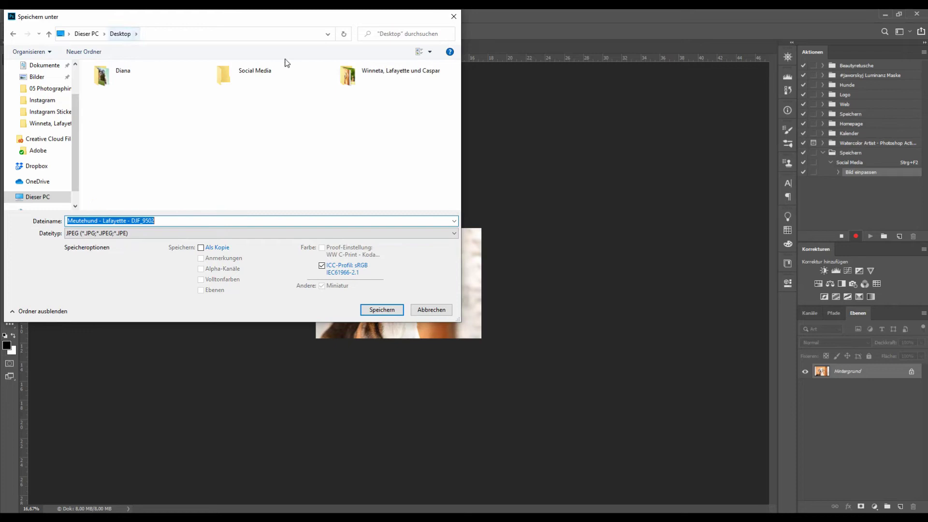
double_click(253, 79)
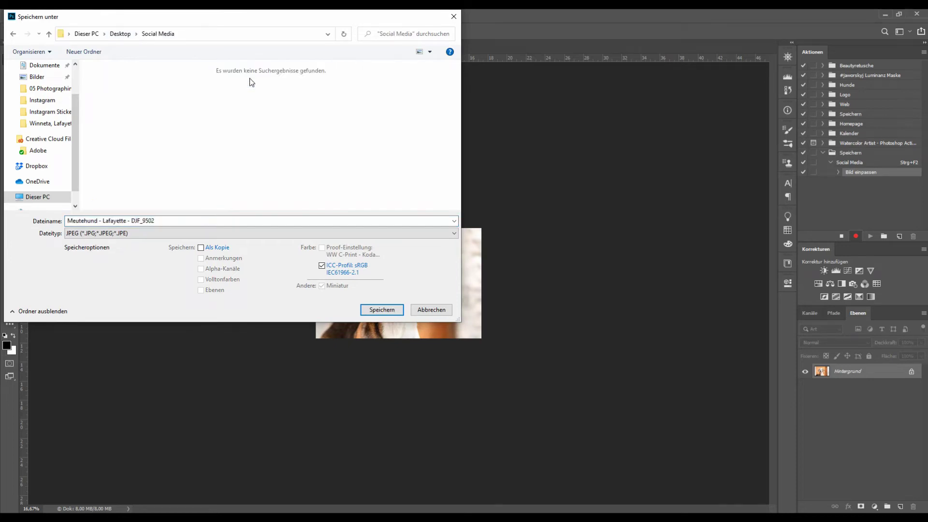
click(381, 309)
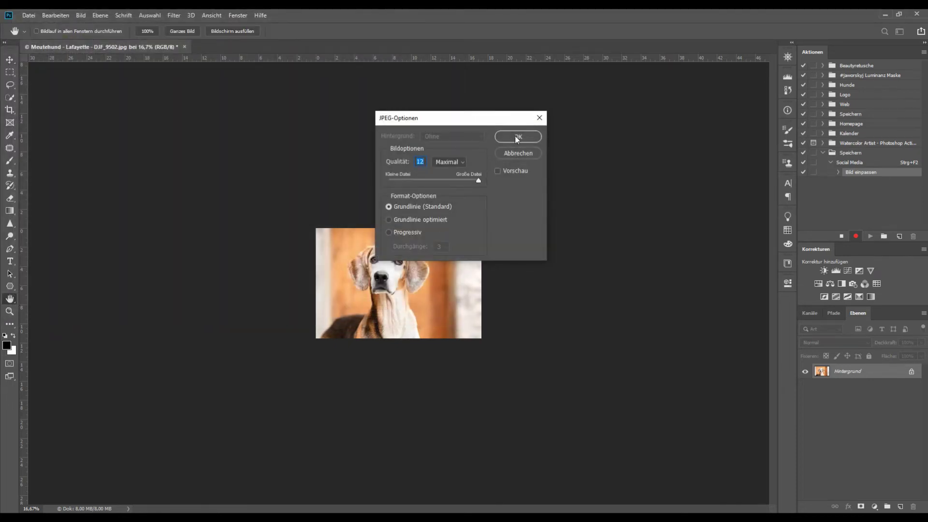
click(515, 137)
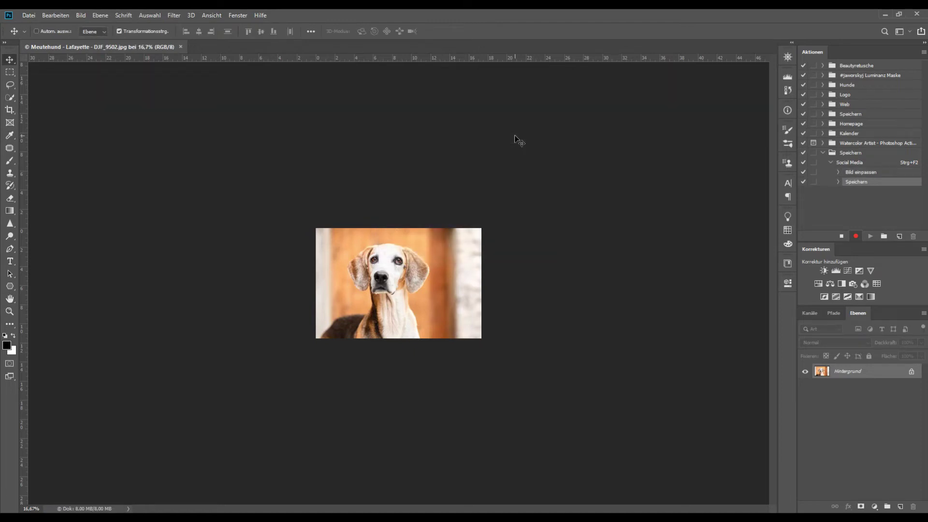
click(183, 48)
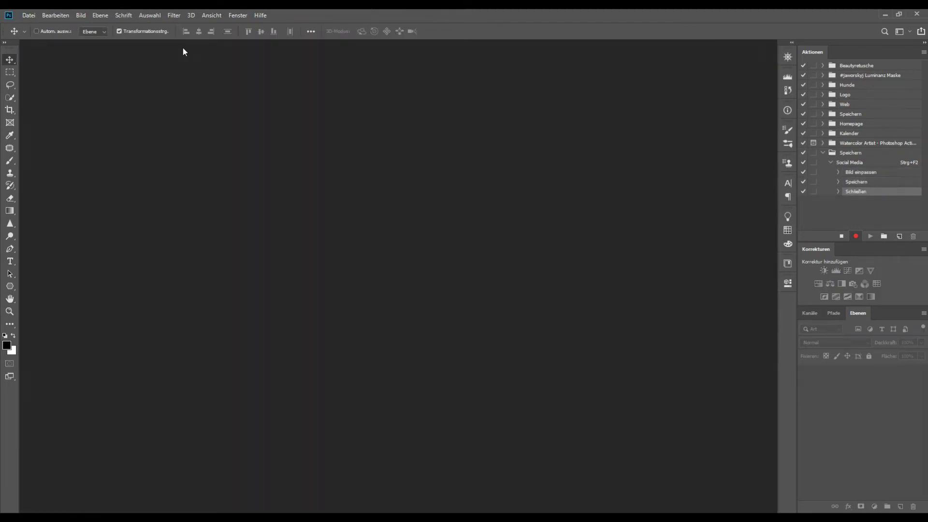
Stop recording, then expand and collapse the fit-image, JPEG save and close steps to review them
click(841, 237)
click(838, 173)
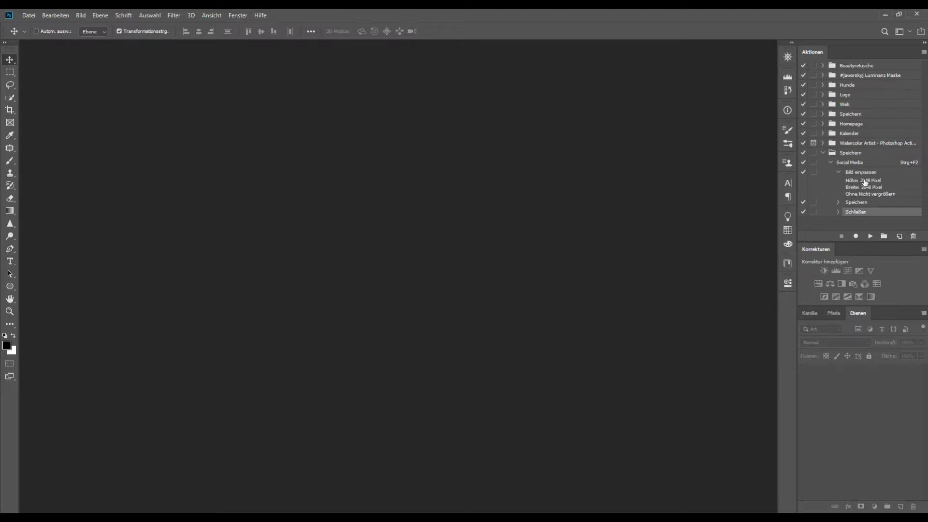
click(839, 202)
scroll(841, 203, down, 1)
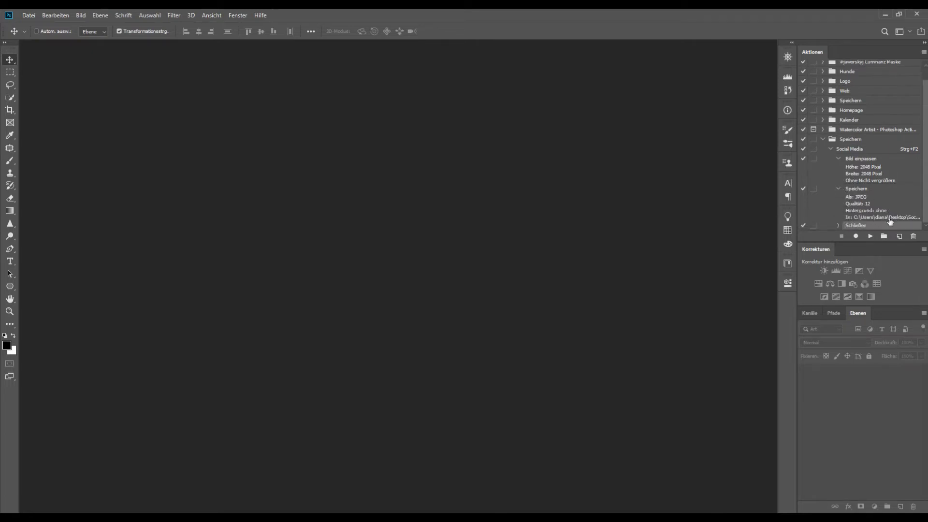
click(838, 225)
click(839, 189)
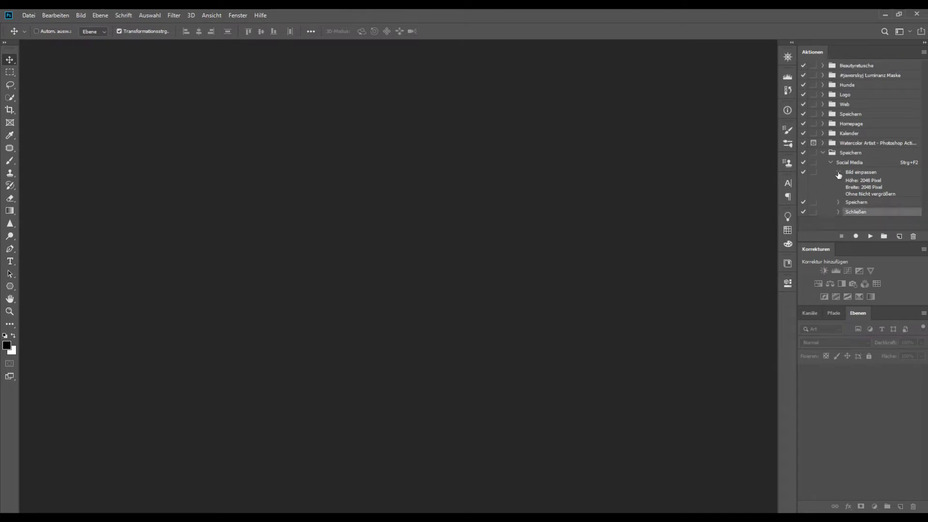
click(838, 172)
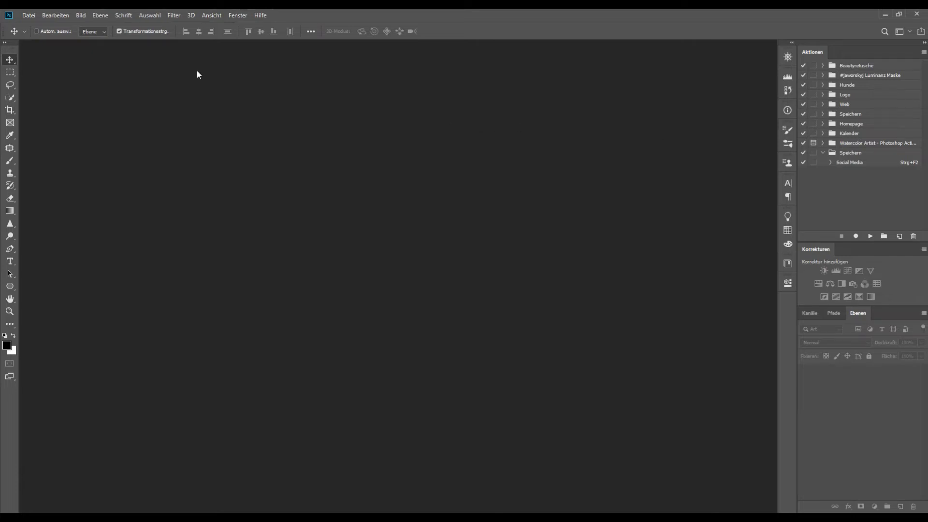
Open DJF_9630 from the 'Winneta, Lafayette und Caspar' folder and play the Social Media action
click(29, 15)
click(48, 36)
click(121, 33)
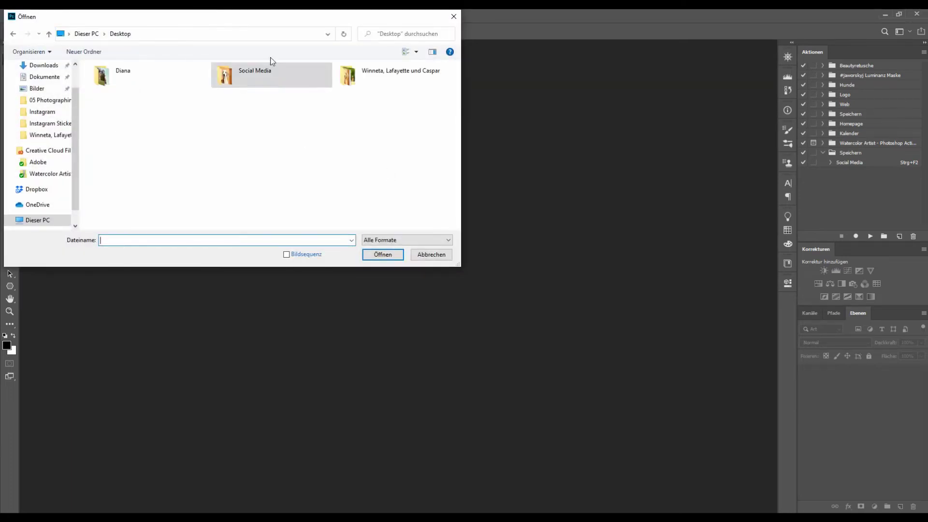
double_click(356, 82)
click(114, 167)
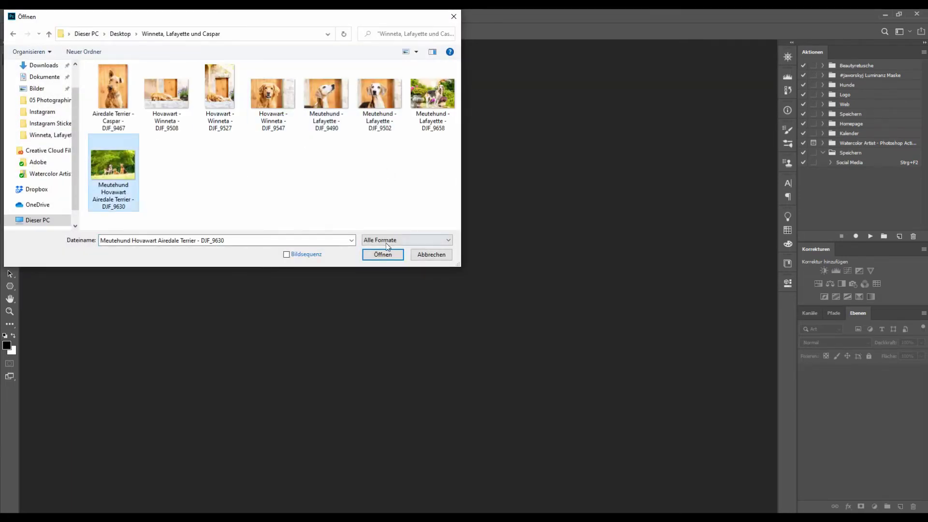
click(387, 259)
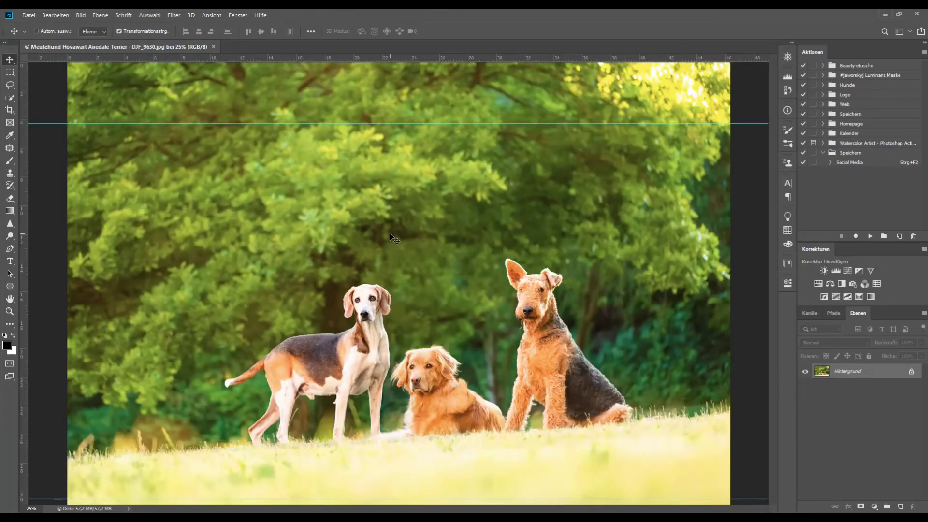
click(852, 163)
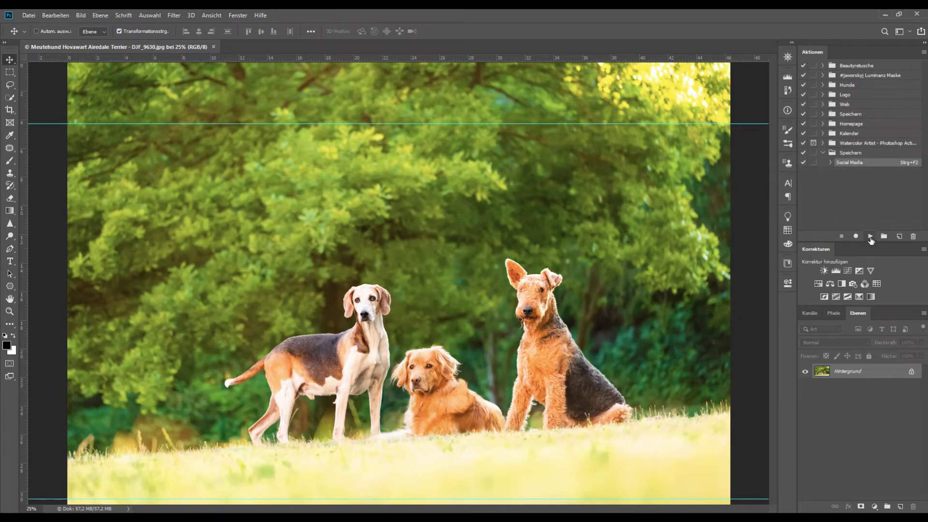
click(871, 237)
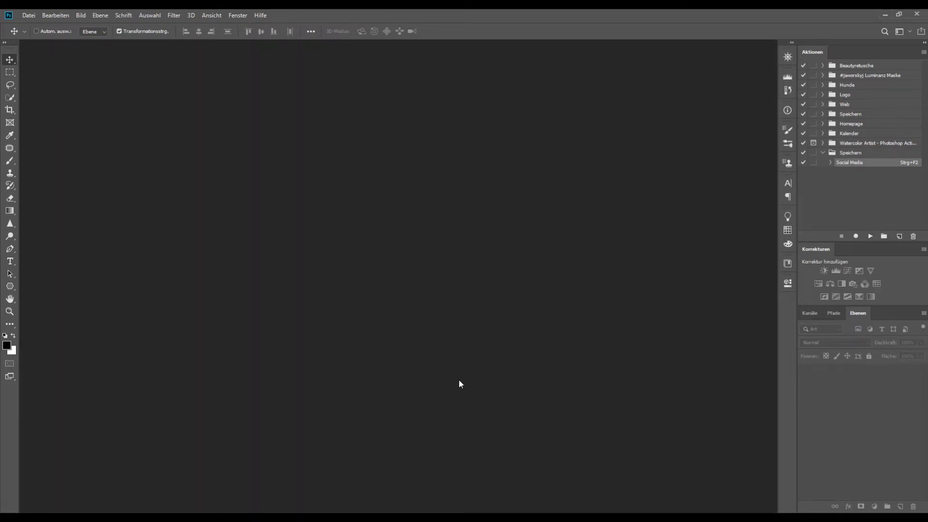
key(super+e)
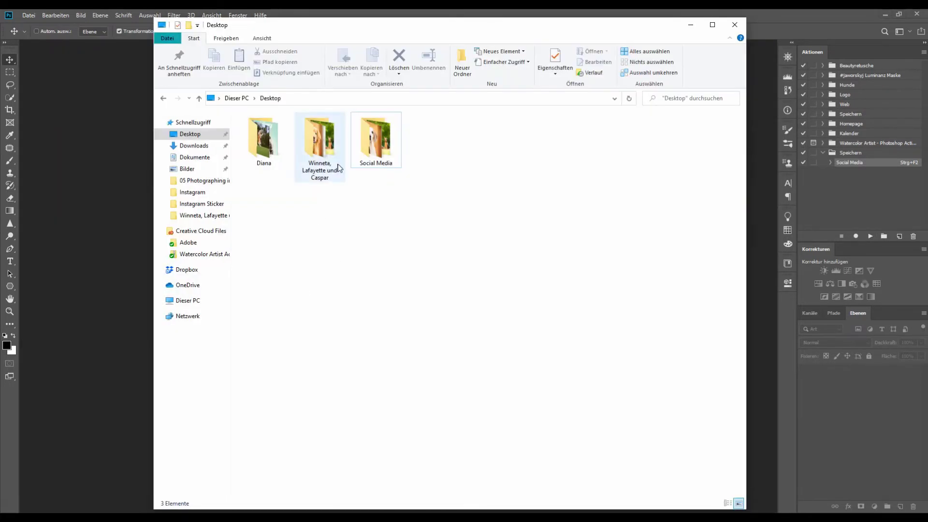
double_click(378, 135)
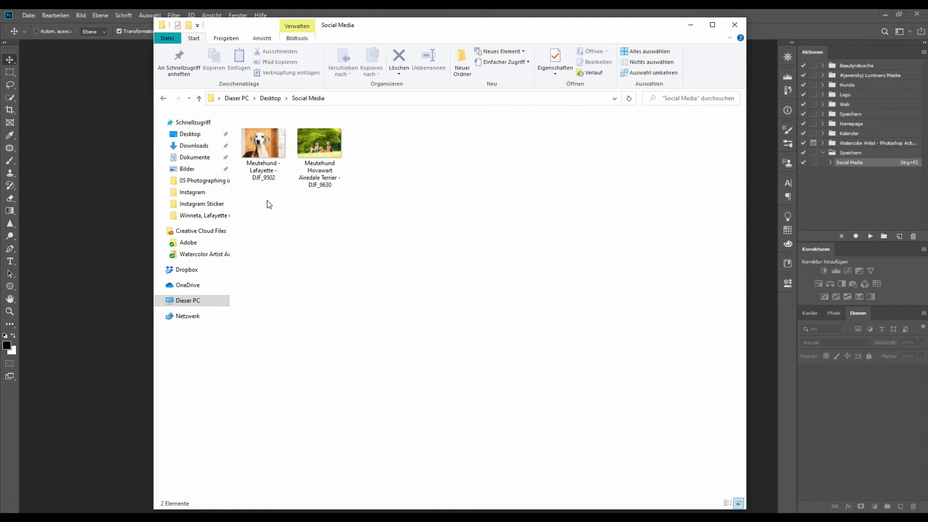
Open 'Hovawart - Winneta - DJF_9527' and run the Social Media action with Ctrl+F2
click(690, 25)
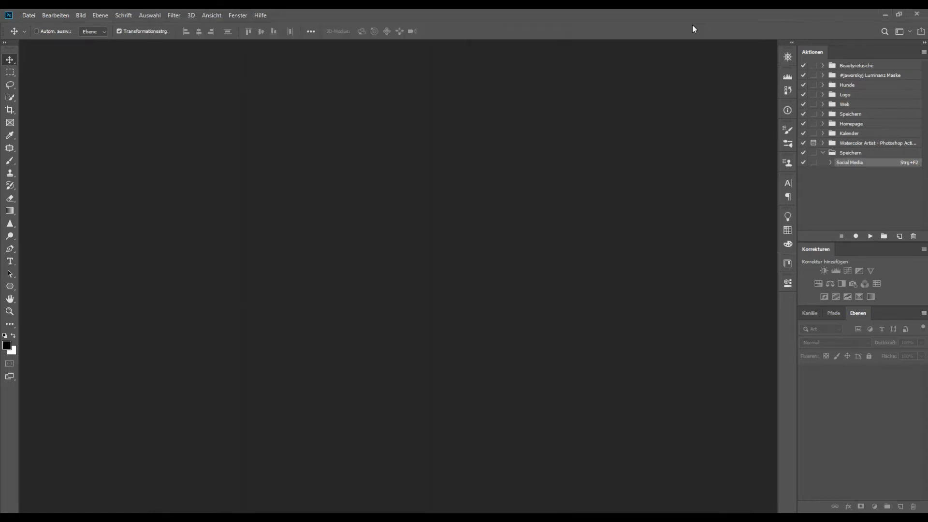
click(27, 17)
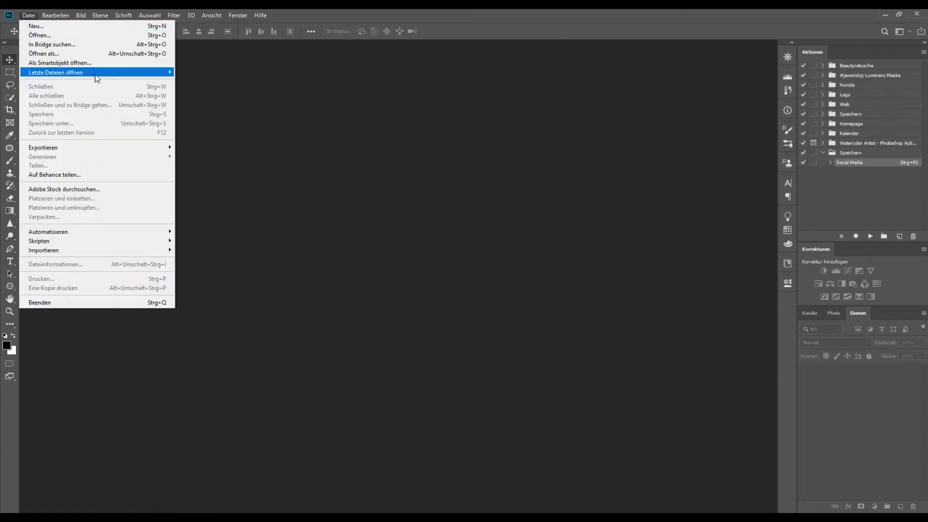
click(111, 30)
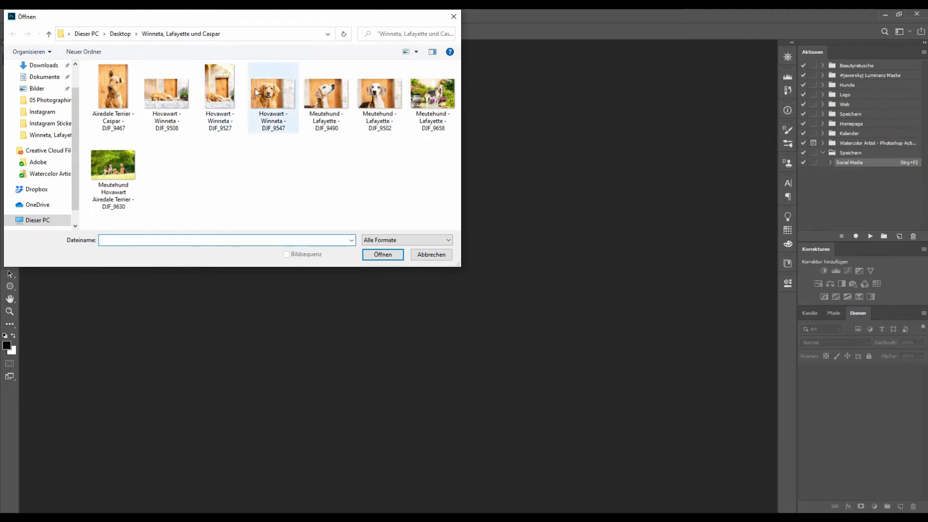
click(207, 96)
click(395, 255)
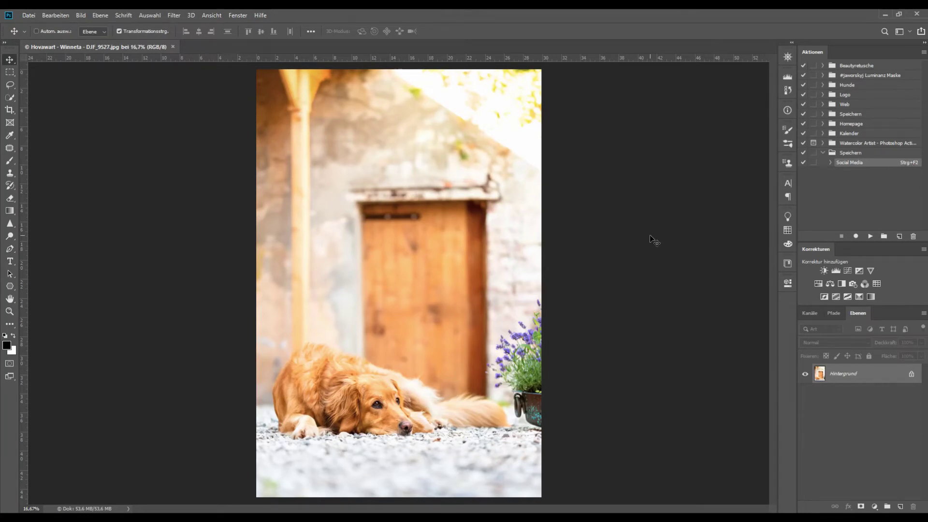
key(ctrl+F2)
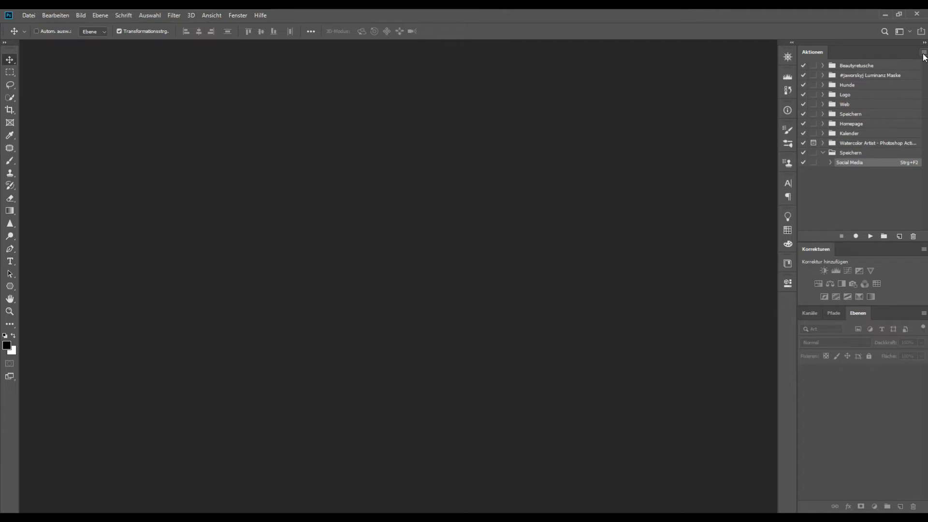
Switch the Actions panel to Button Mode, showing the Social Media action with its Strg+F2 shortcut
click(923, 53)
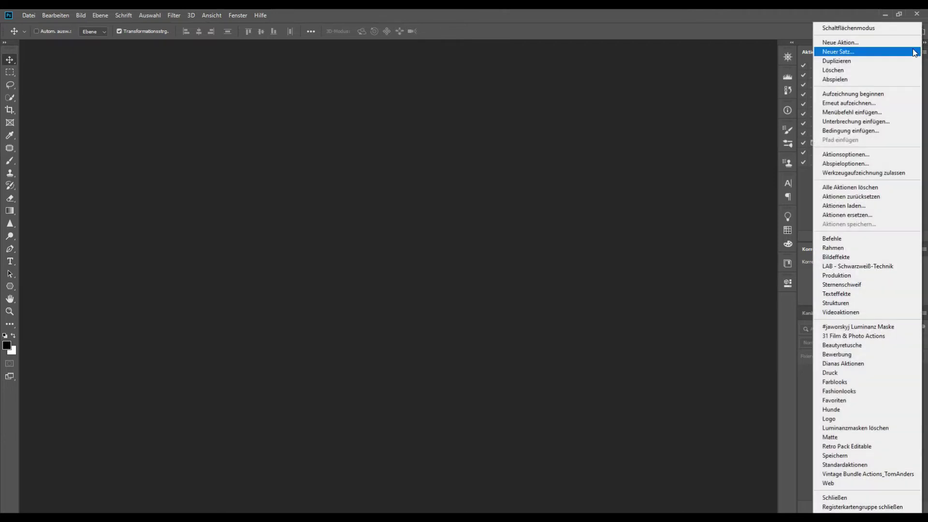
click(857, 28)
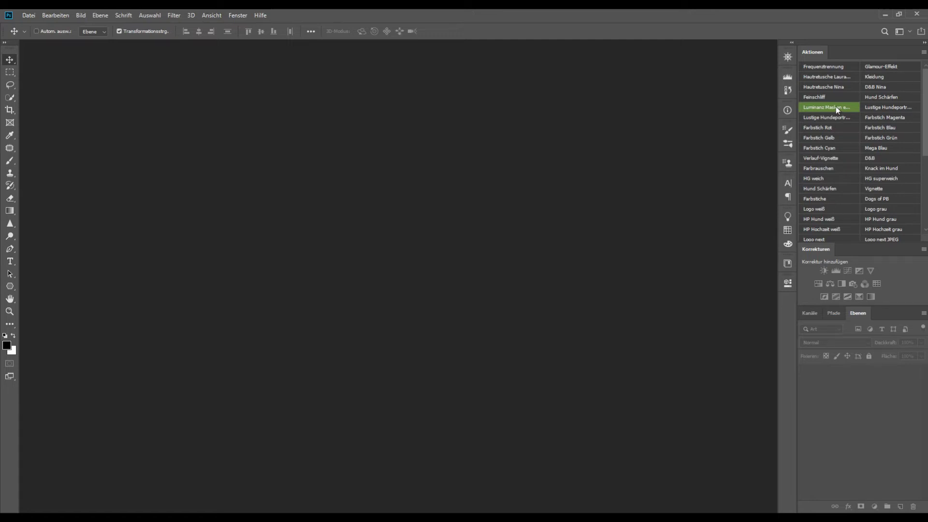
scroll(836, 107, down, 2)
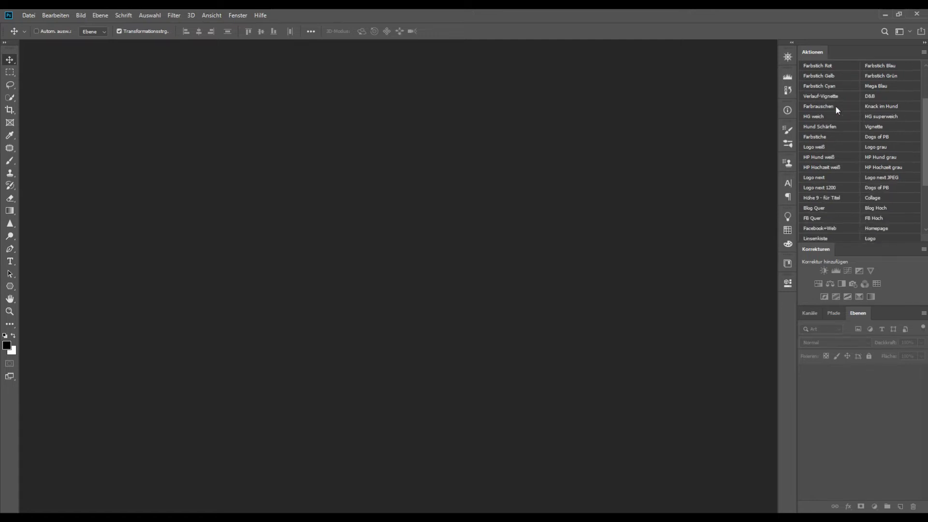
scroll(836, 107, down, 1)
scroll(835, 106, down, 2)
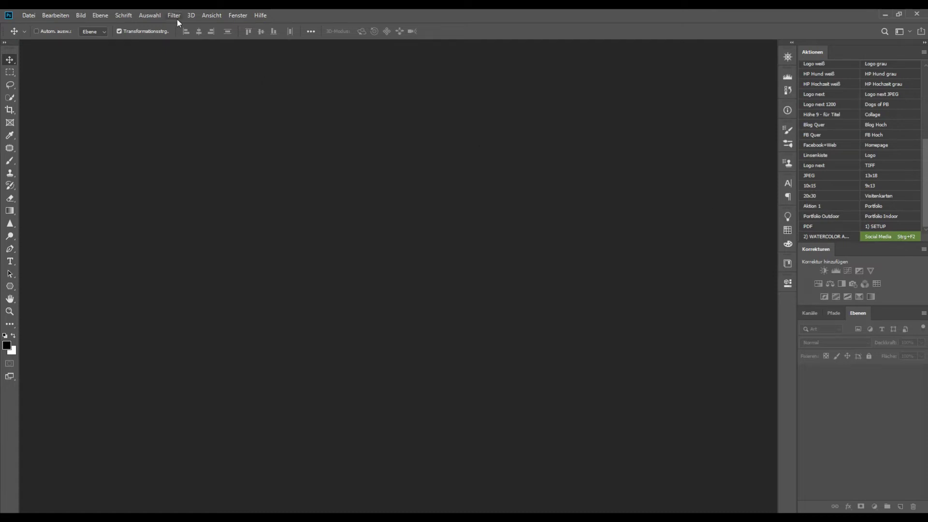
Open the DJF_9658 dog photo, run the Social Media action on it, and minimize Explorer
click(29, 15)
click(37, 35)
click(436, 117)
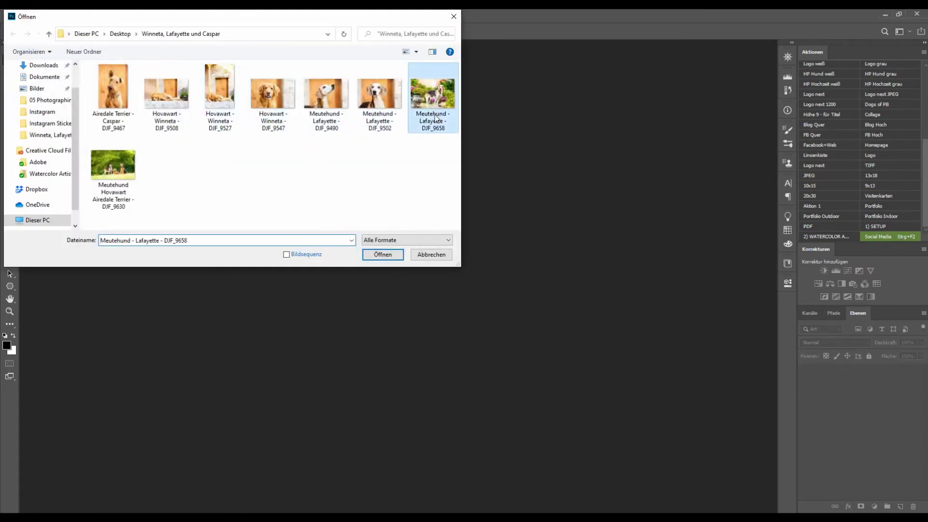
click(382, 255)
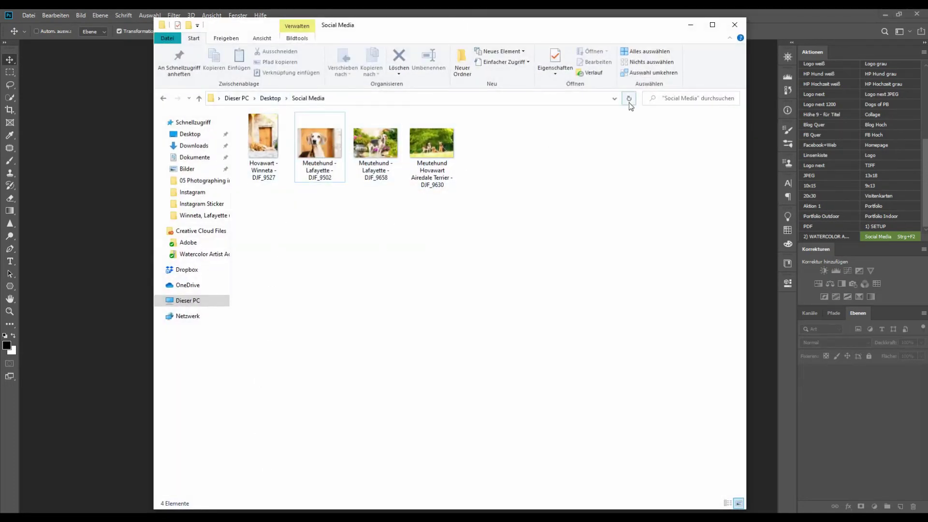
click(690, 25)
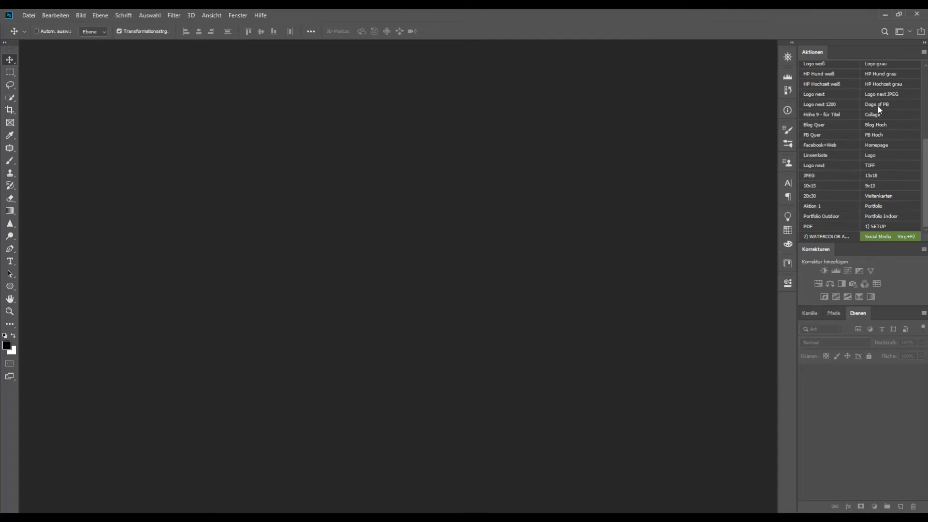
Turn off Button Mode in the Actions panel and delete all four photos from the Social Media folder
click(922, 53)
click(853, 28)
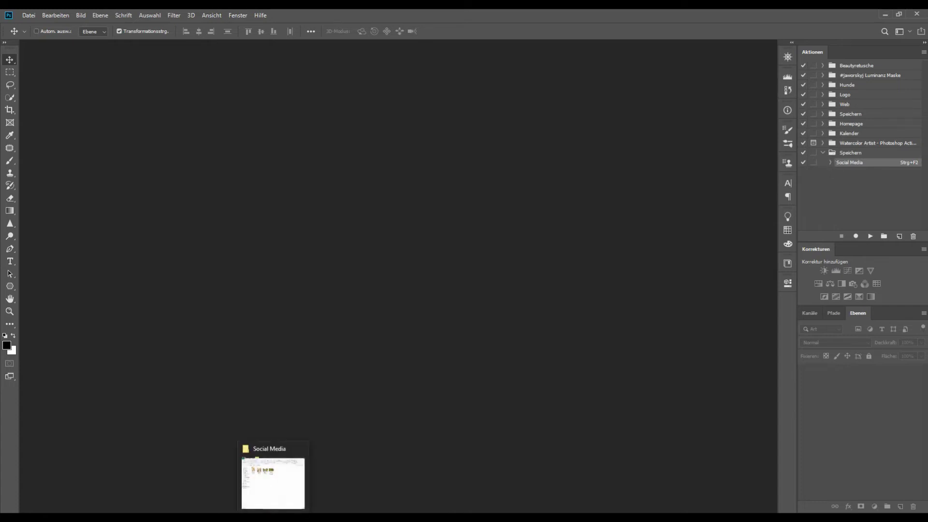
click(273, 480)
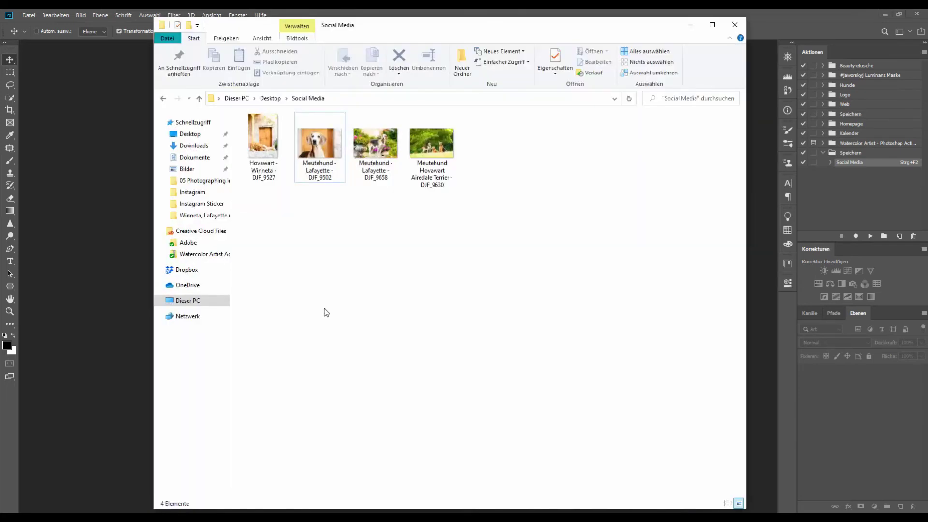
drag(481, 233, 253, 132)
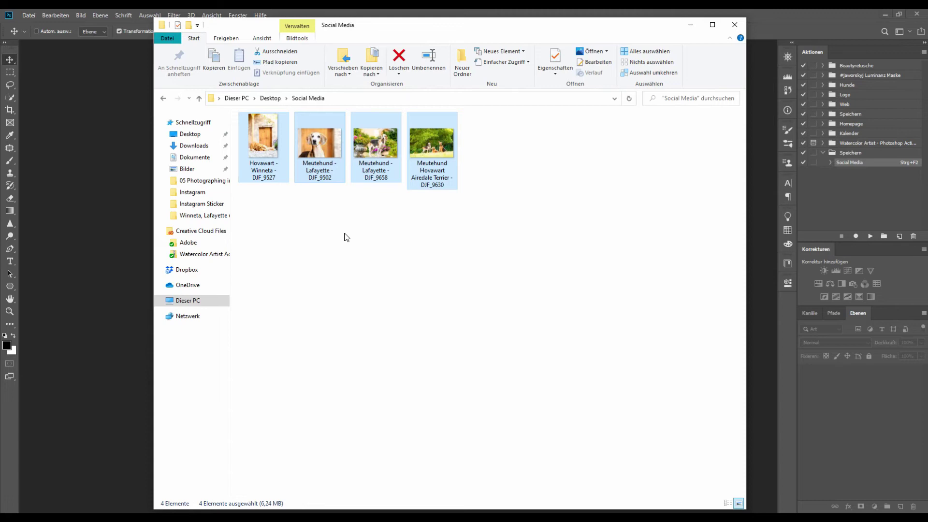
key(Delete)
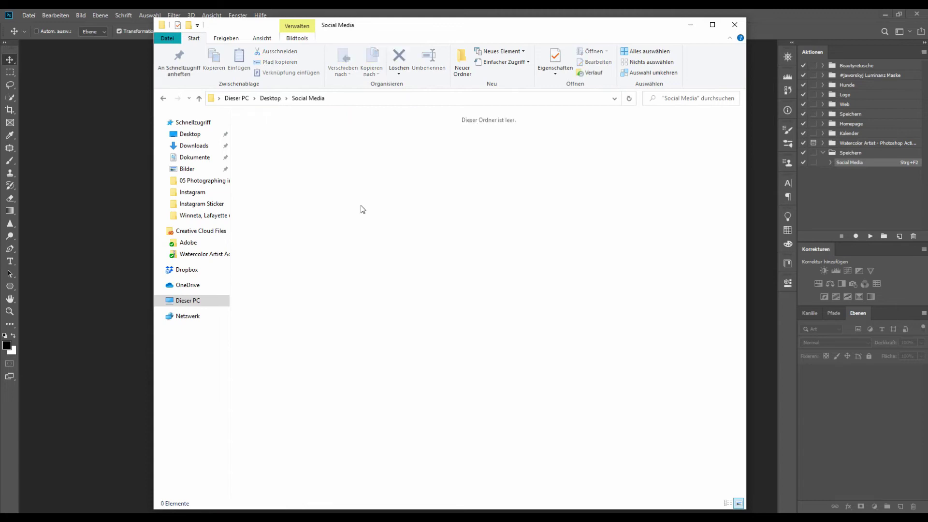
Minimize the empty Social Media folder and bring up Photoshop's File > Automate > Batch dialog
click(690, 25)
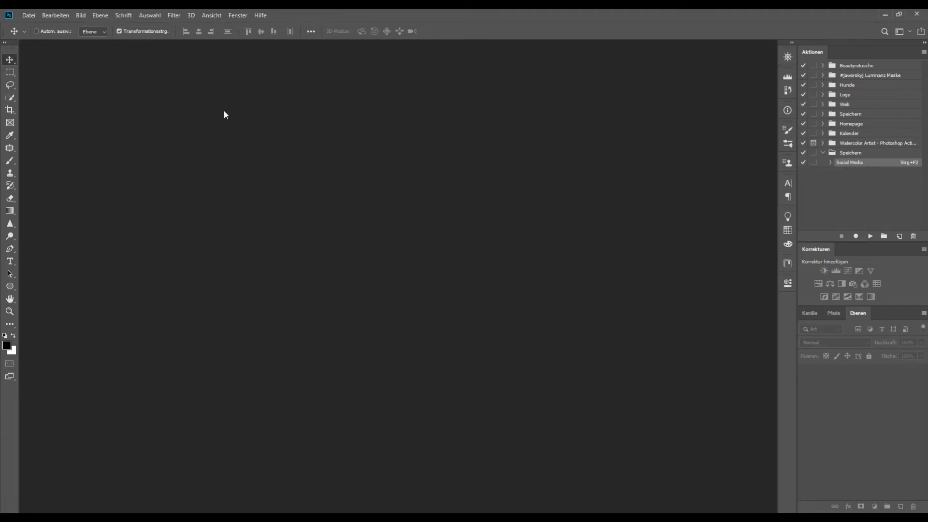
click(30, 15)
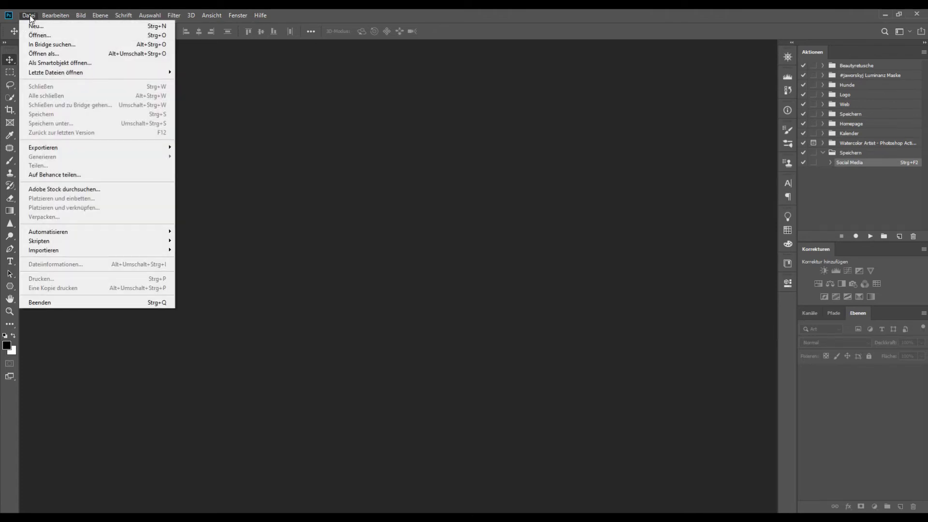
mouse_move(47, 231)
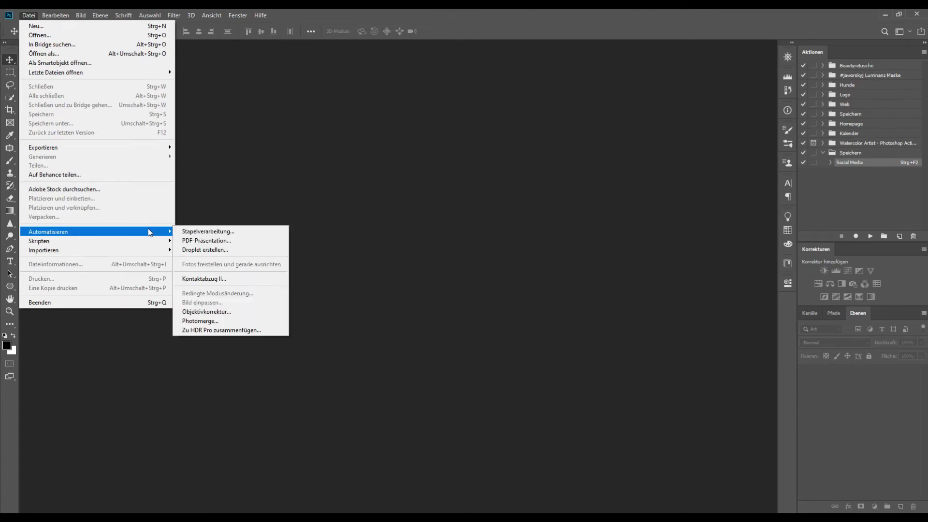
click(216, 234)
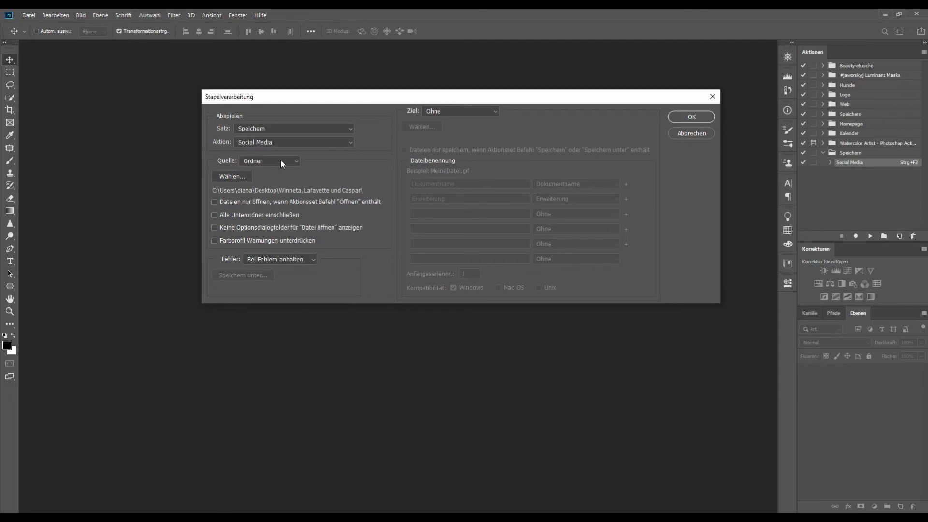
Set the batch source to the Desktop folder 'Winneta, Lafayette und Caspar'
click(280, 160)
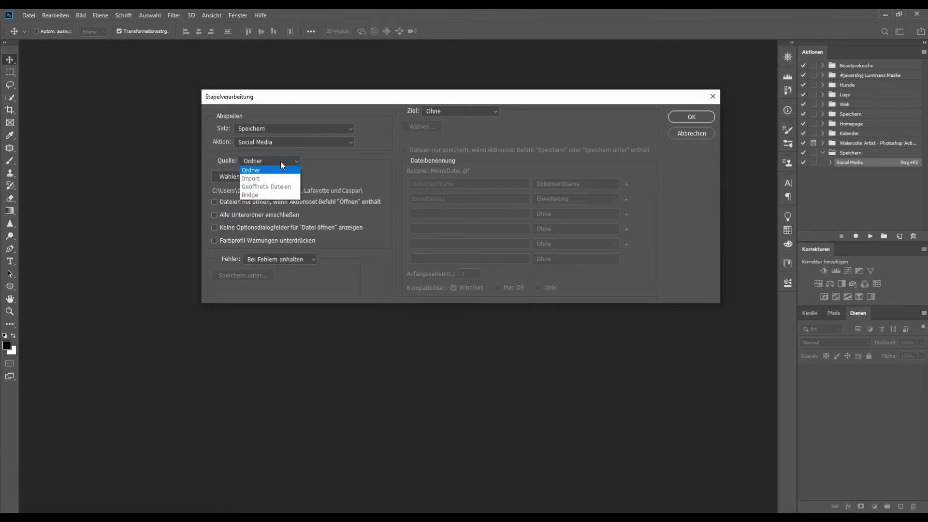
click(255, 170)
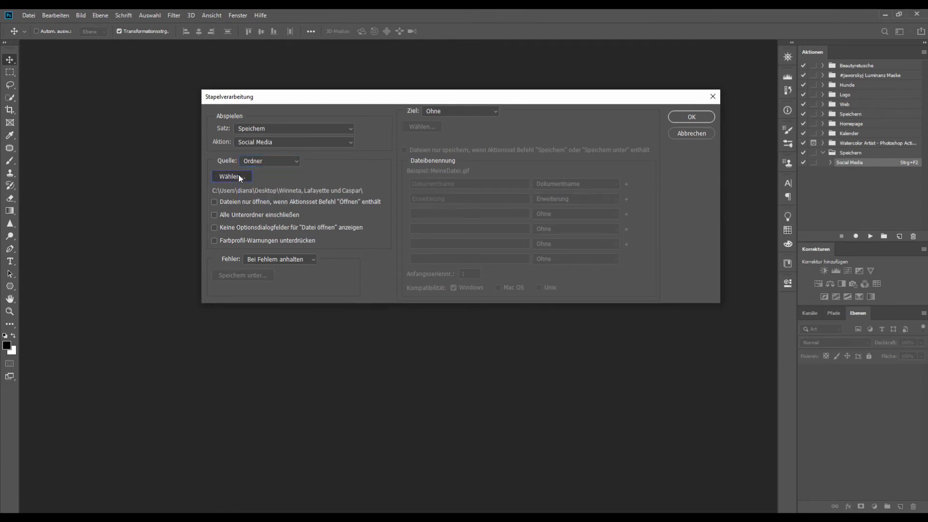
click(239, 177)
click(319, 130)
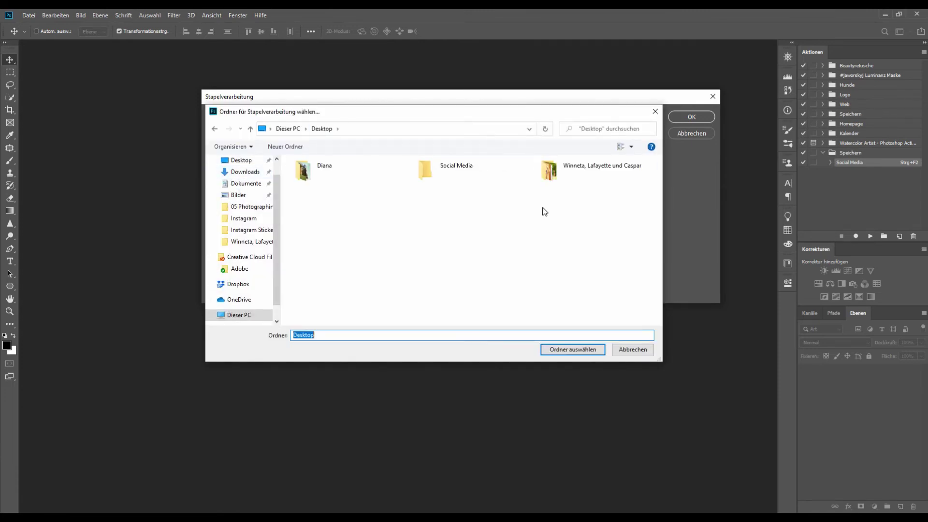
click(560, 173)
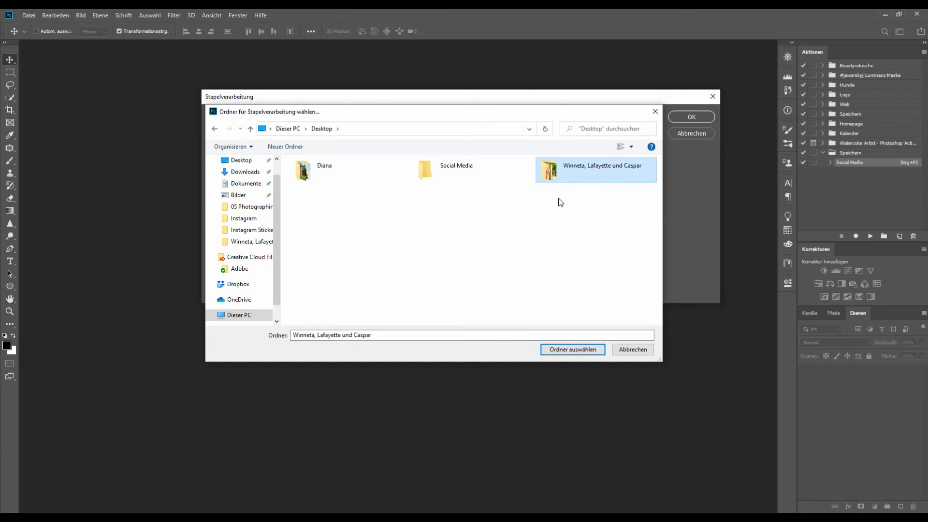
click(588, 348)
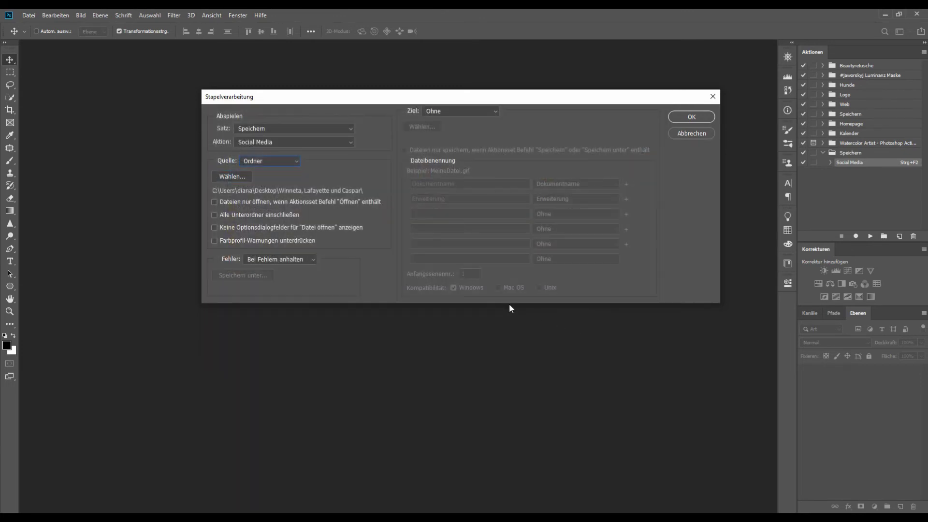
Set the batch destination to None and start the Social Media batch run
click(496, 110)
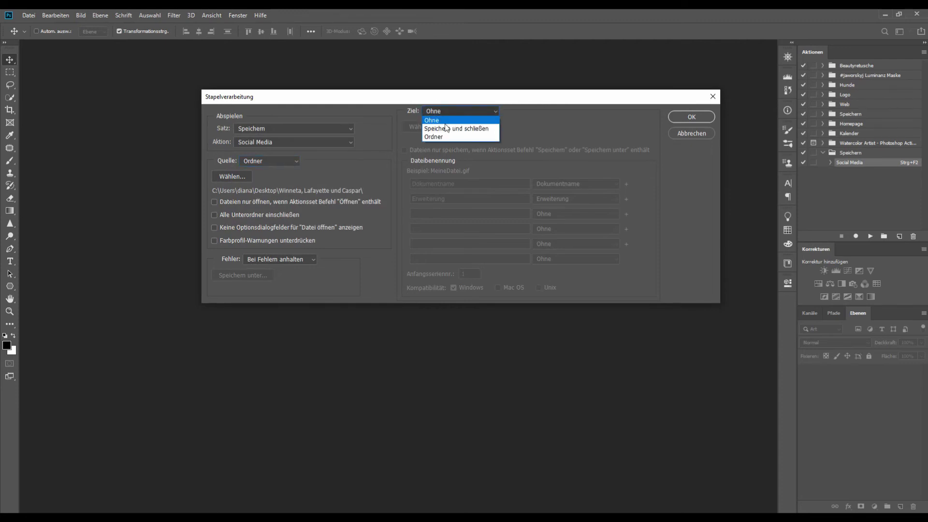
click(495, 110)
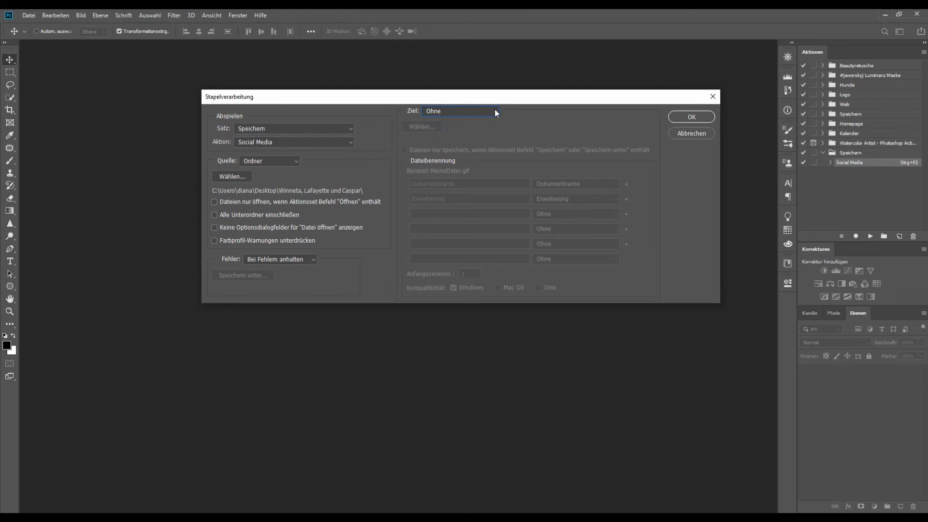
click(690, 118)
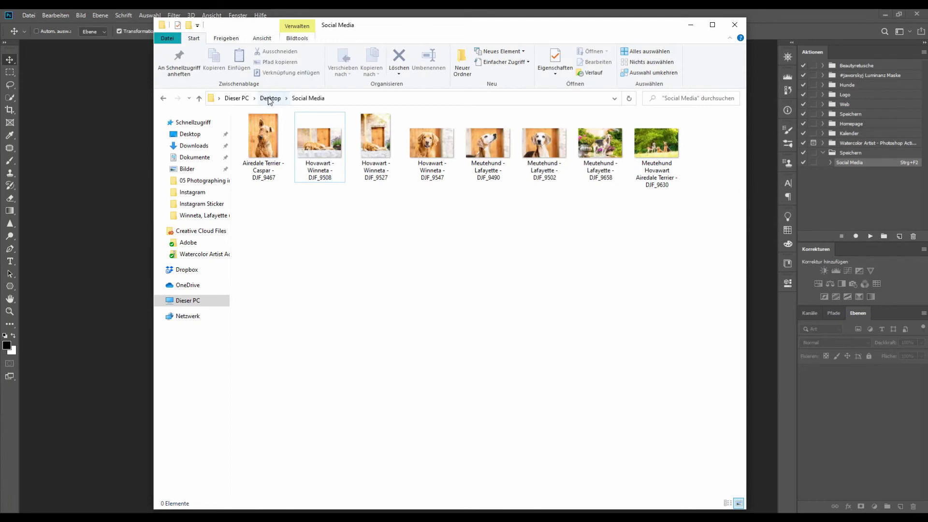
Go up to Desktop and reopen the Social Media folder to show the eight processed photos
click(271, 98)
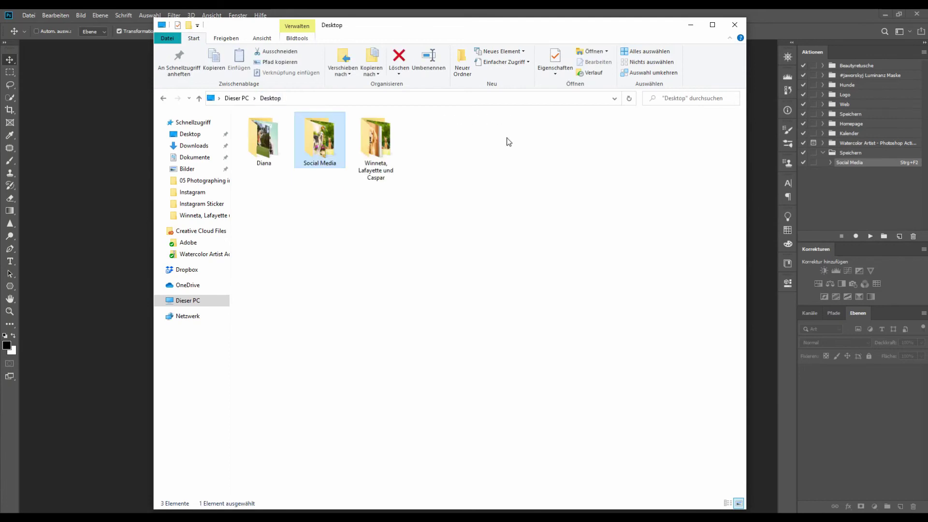
double_click(309, 129)
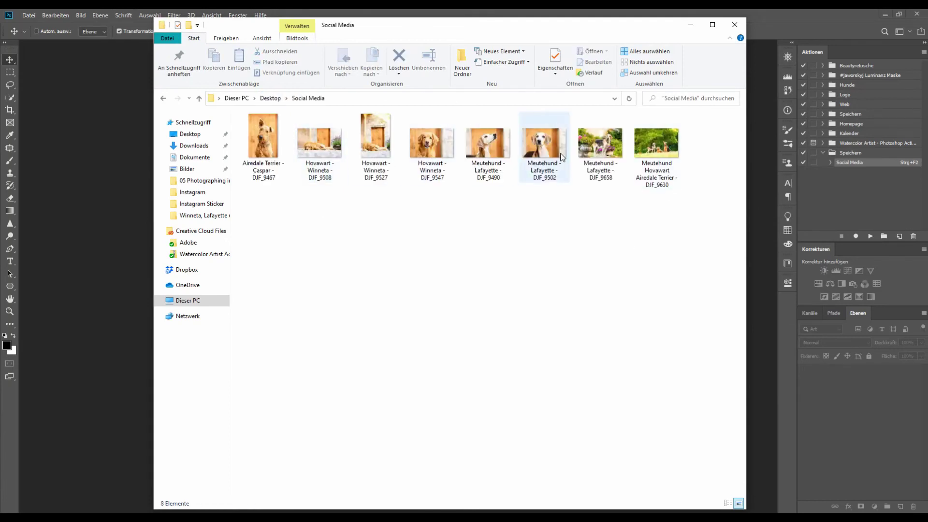